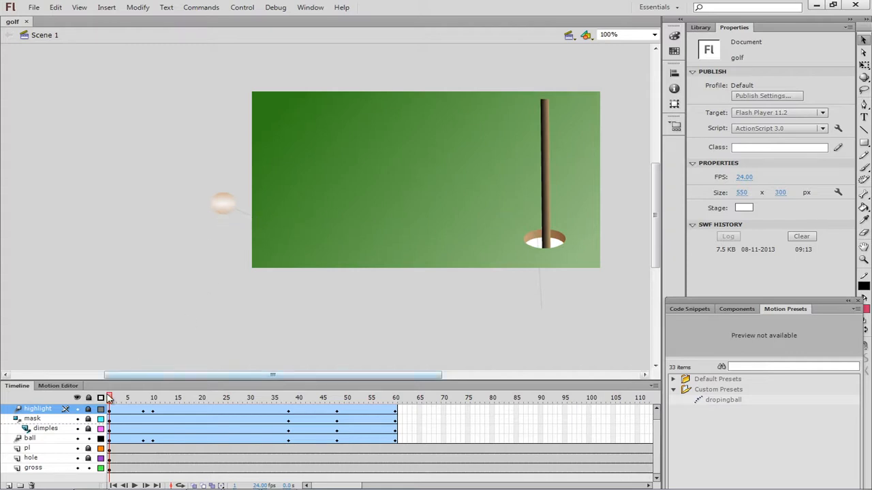
- Move the playhead to frame 7 and copy all frames of the ball layer's motion tween
left_click_drag(109, 401, 142, 406)
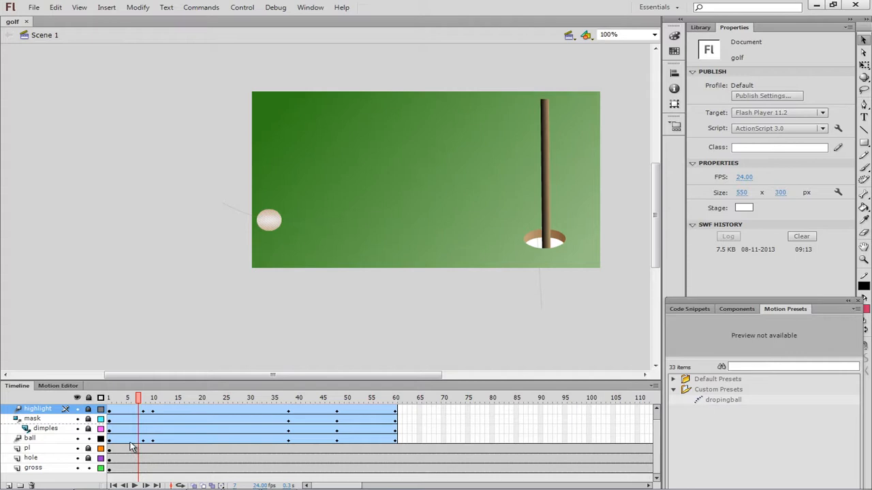
left_click(31, 441)
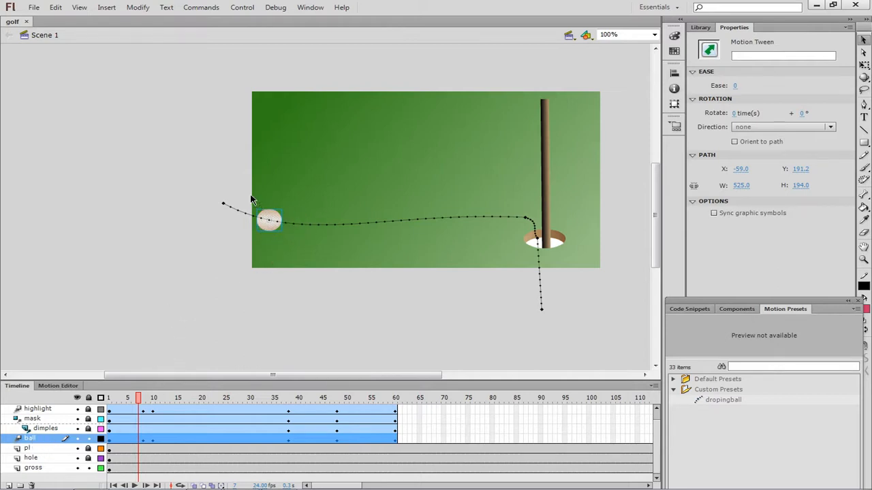
left_click(57, 8)
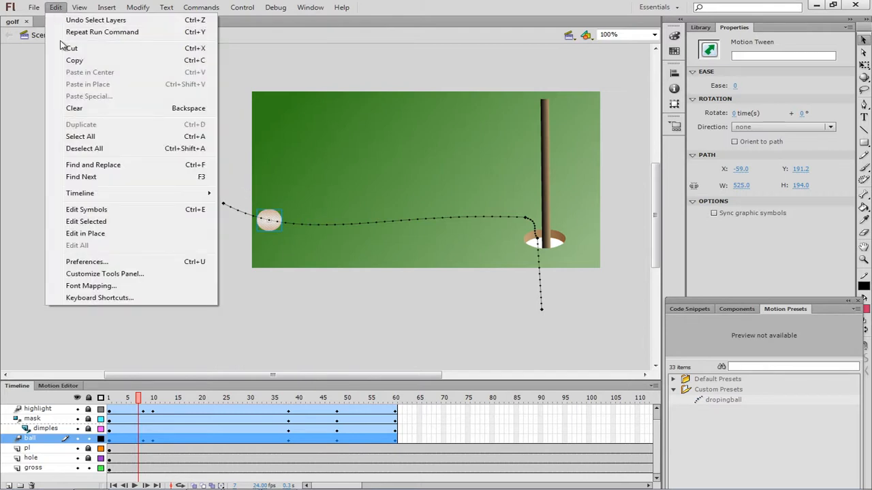
mouse_move(110, 195)
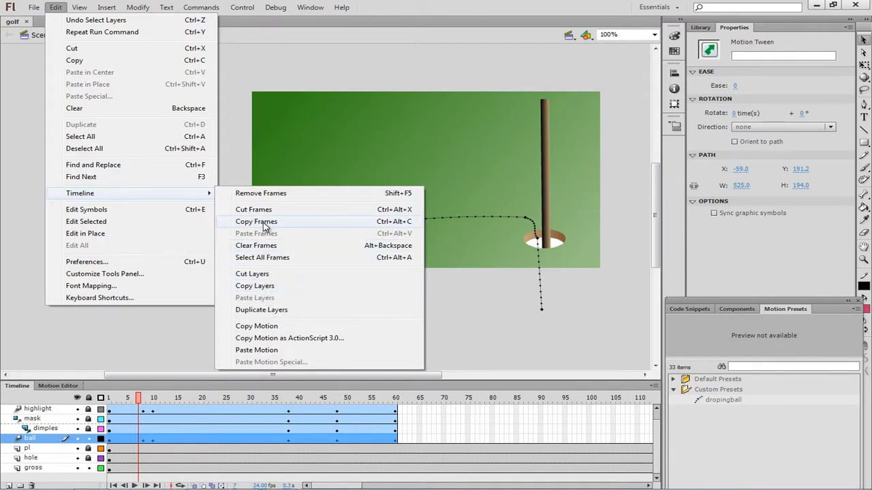
left_click(265, 222)
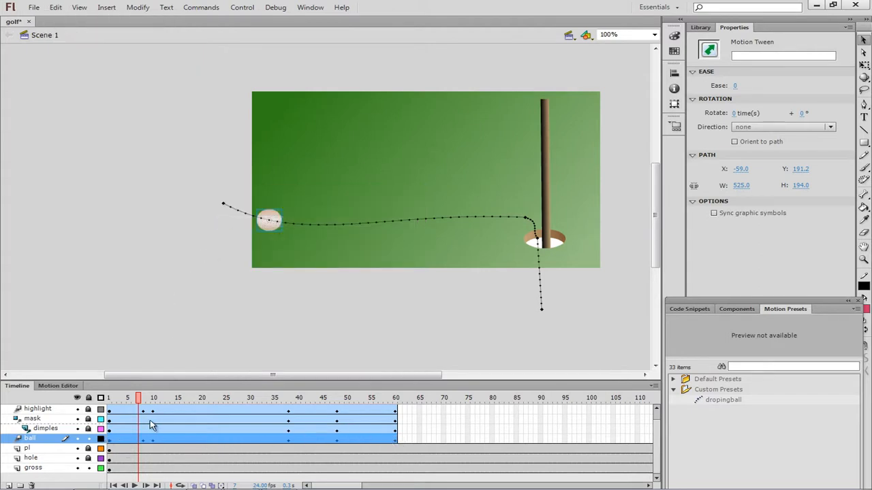
- Add a new layer above the highlight layer and paste the copied ball frames into it
left_click(50, 410)
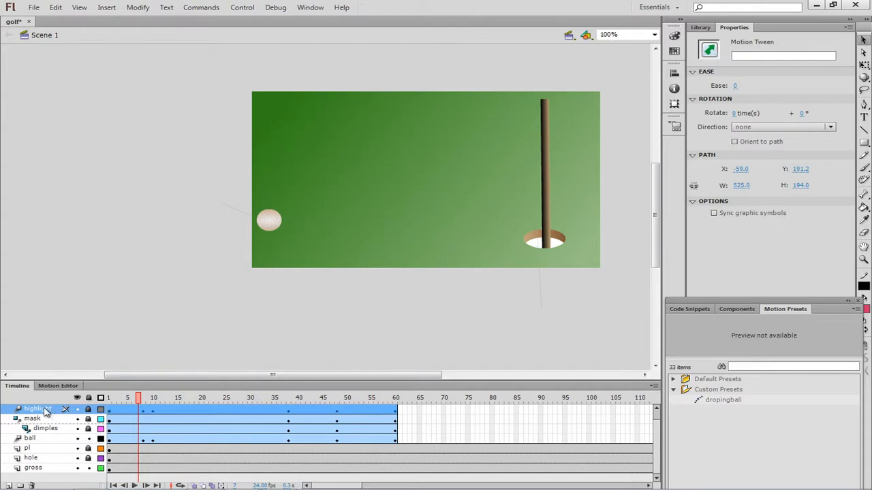
left_click(10, 486)
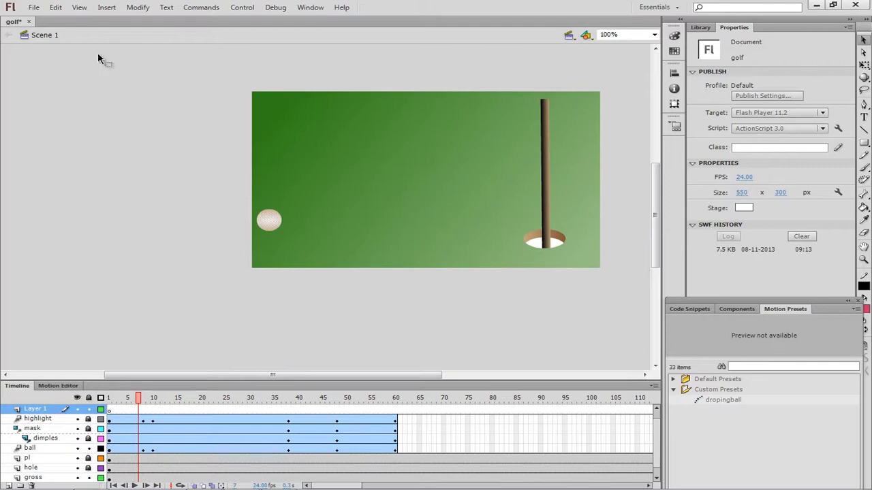
left_click(60, 10)
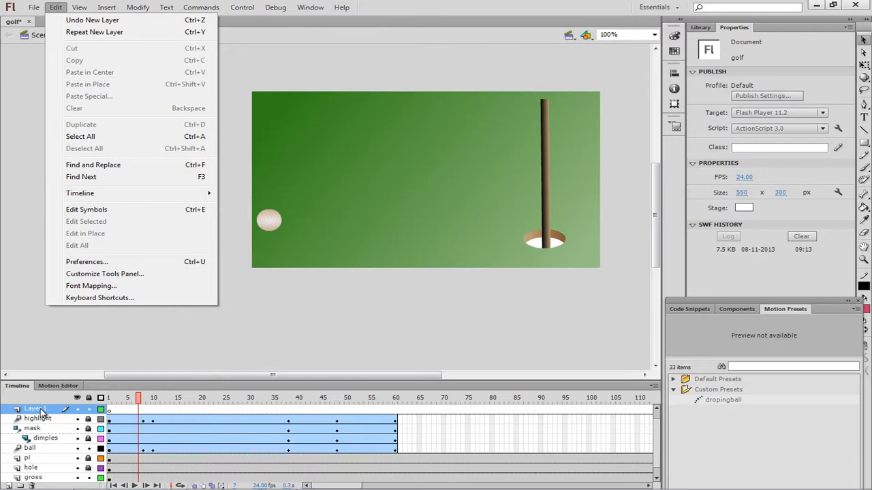
left_click(41, 411)
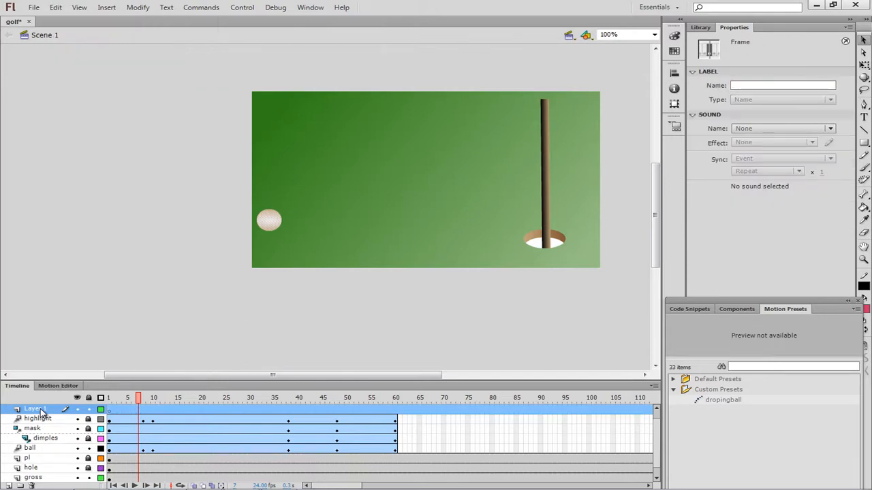
left_click(55, 7)
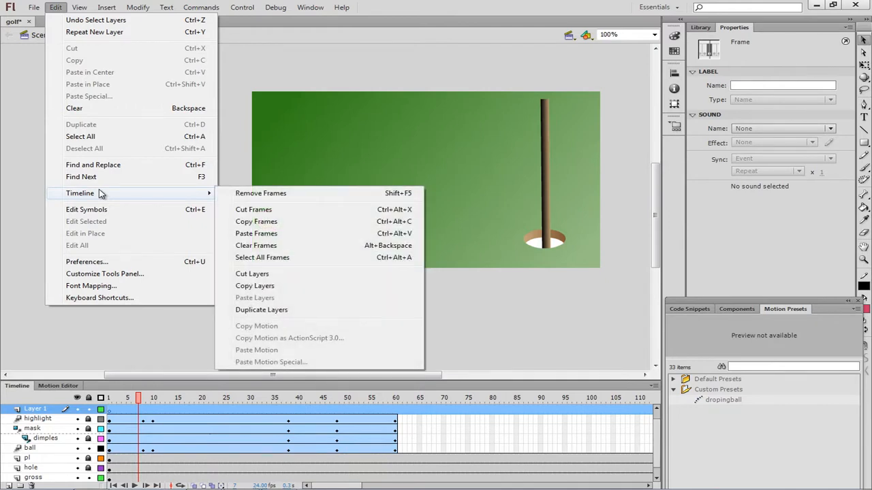
left_click(256, 234)
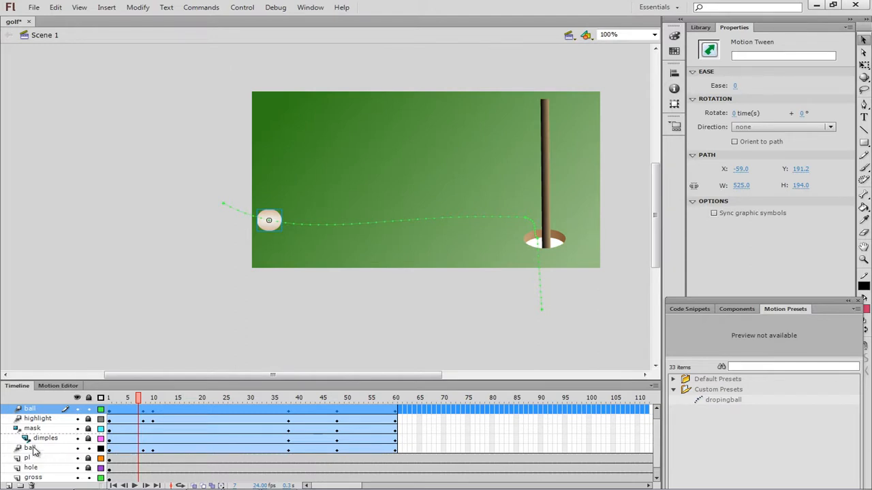
- Rename the pasted ball layer above highlight as sh and select it
double_click(30, 411)
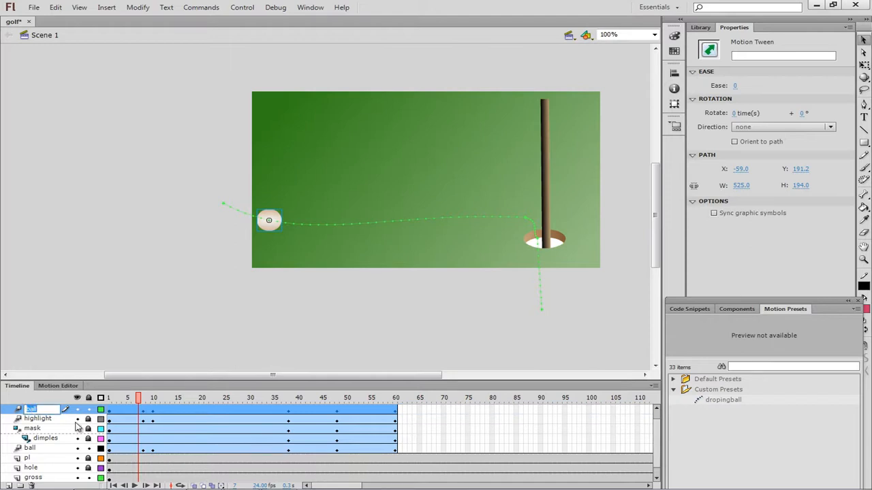
type("shadow")
key("Return")
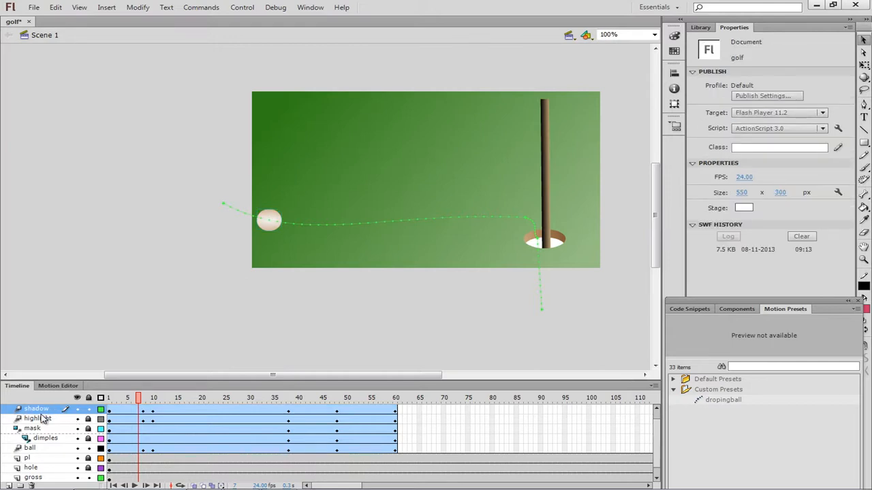
double_click(46, 410)
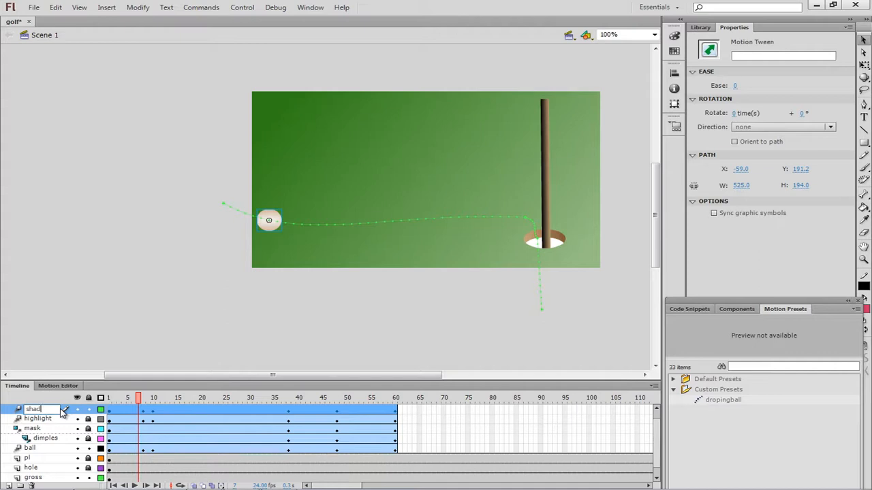
key("BackSpace")
key("Return")
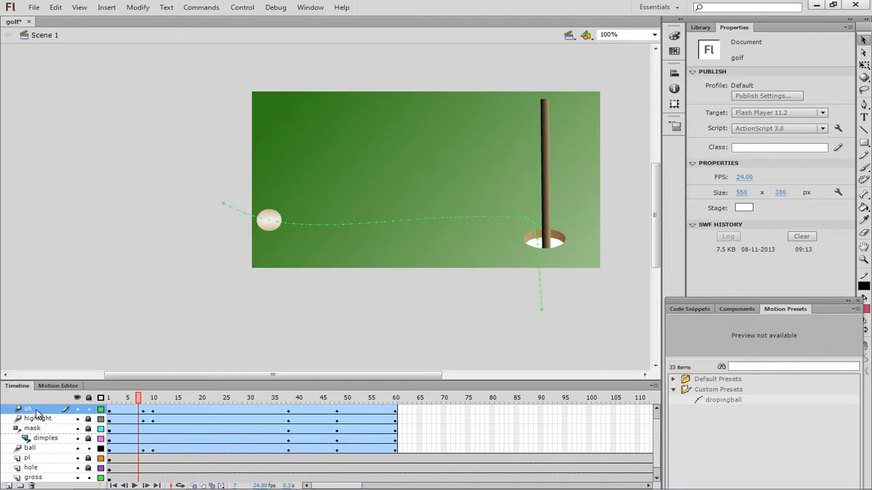
left_click(37, 411)
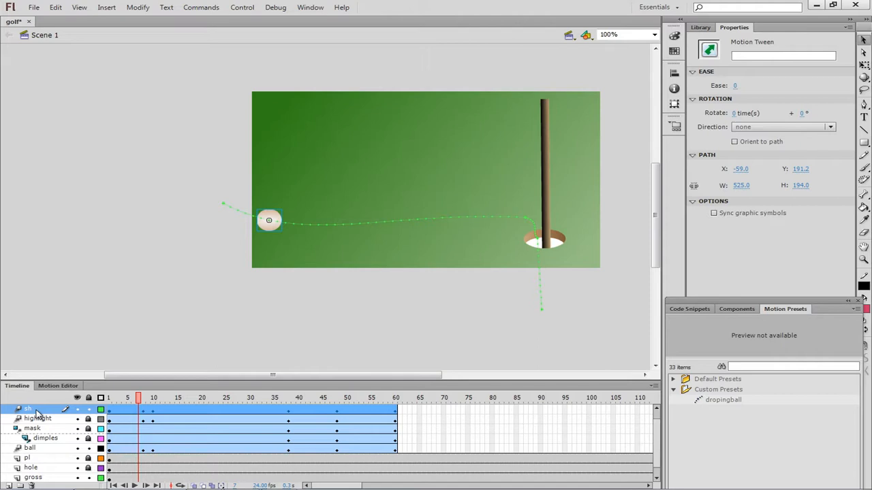
- Add a Drop Shadow filter to the ball instance on the sh layer, closing the floating Motion Presets window
left_click(273, 230)
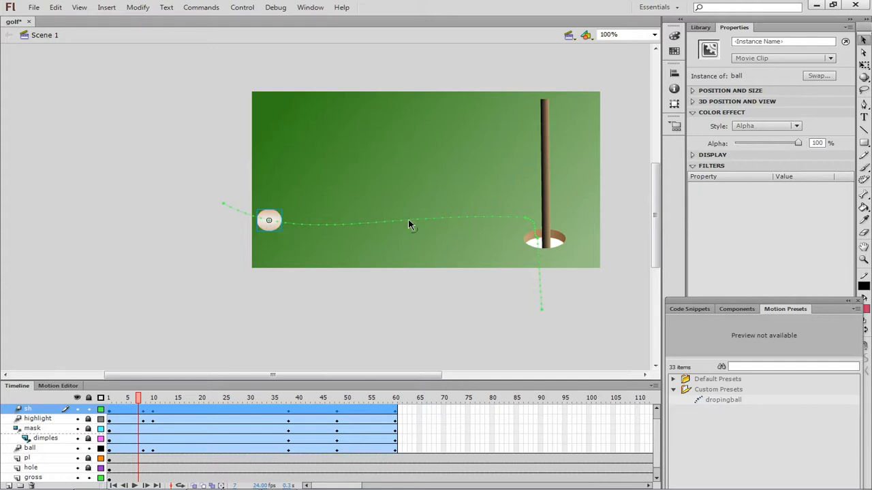
left_click(692, 168)
left_click(693, 167)
left_click(693, 168)
left_click(692, 168)
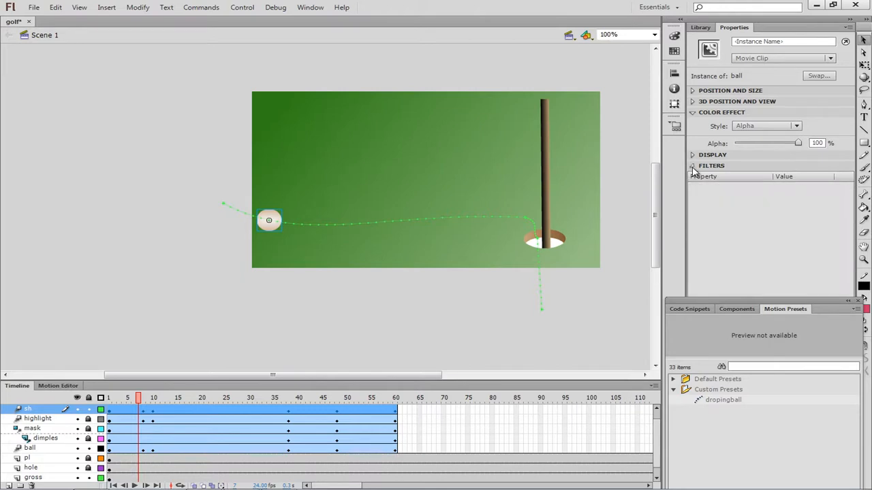
left_click(858, 301)
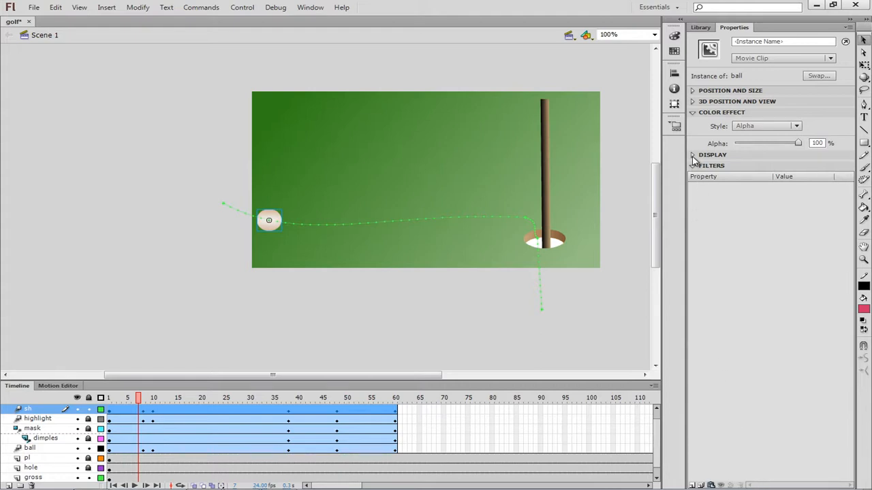
left_click(707, 170)
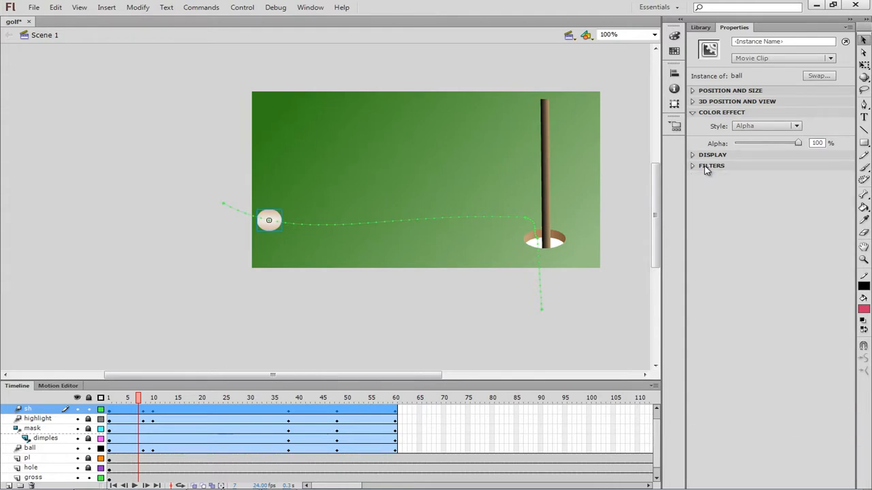
left_click(707, 168)
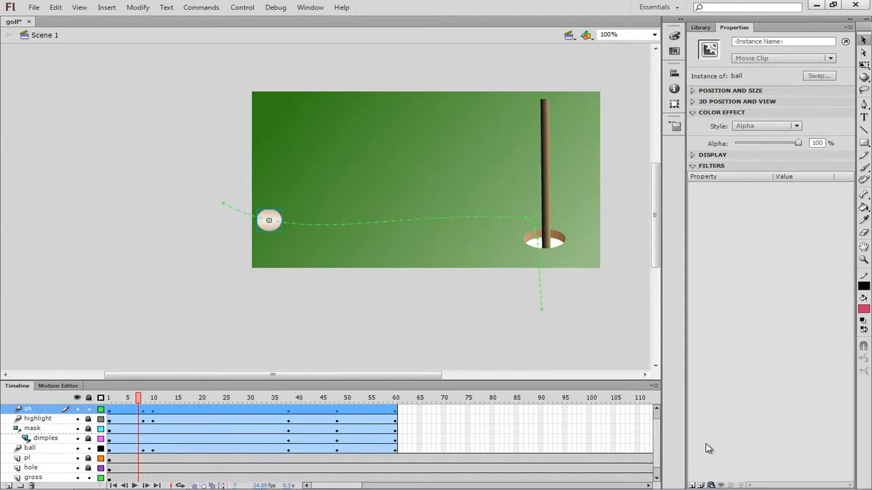
left_click(692, 485)
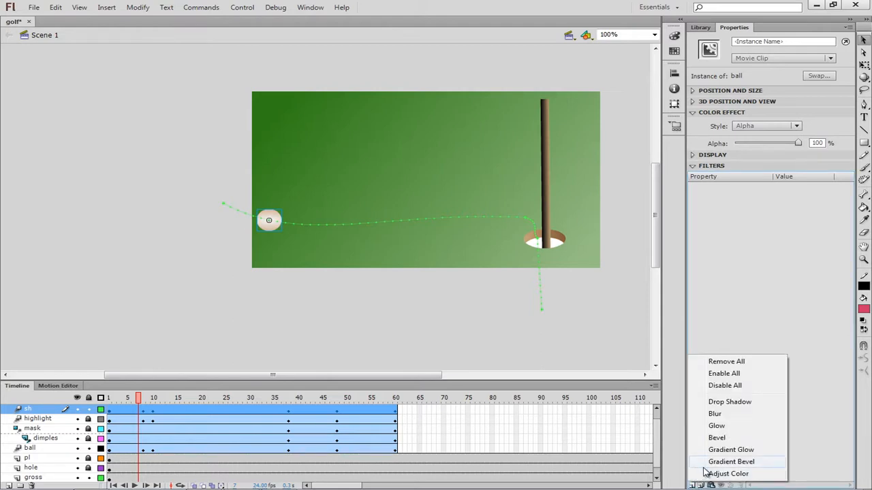
left_click(724, 406)
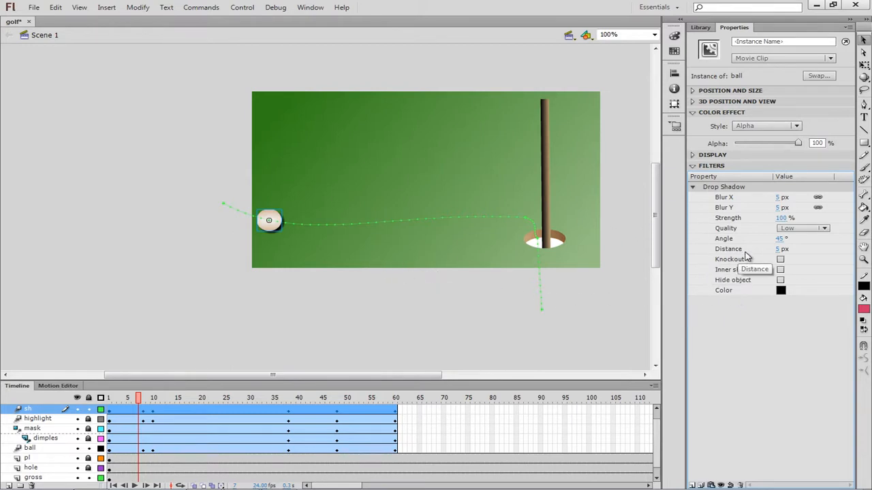
- Set the drop shadow's strength to 48% and angle to 142°, and enable Hide object
left_click(780, 218)
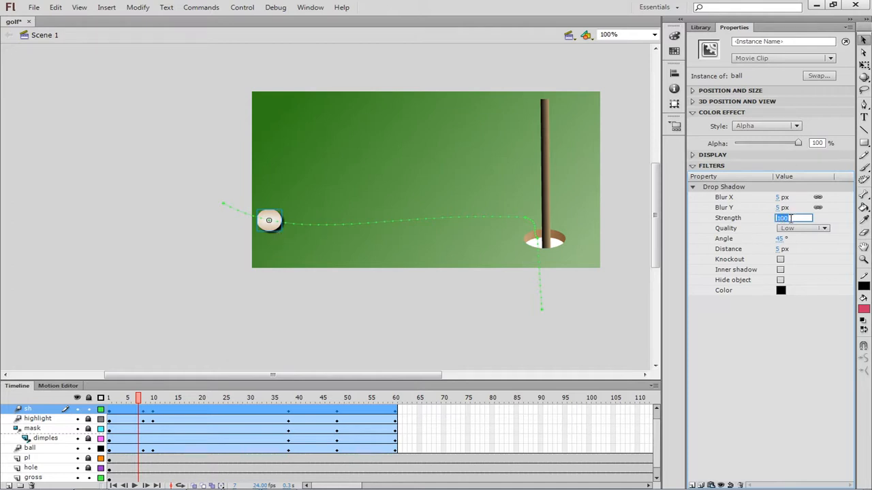
left_click(769, 222)
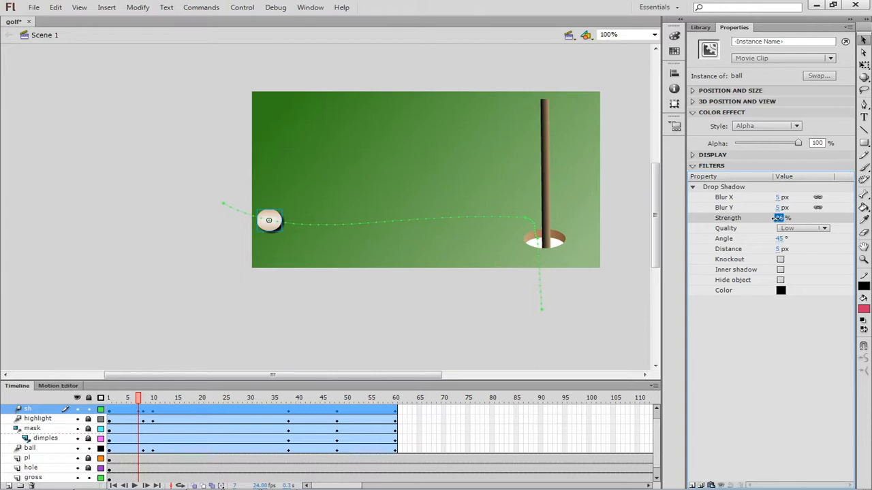
left_click_drag(771, 219, 750, 218)
left_click_drag(779, 239, 794, 243)
left_click_drag(813, 244, 837, 248)
mouse_move(781, 242)
left_mouse_down()
mouse_move(805, 239)
mouse_move(771, 239)
mouse_move(831, 237)
mouse_move(789, 237)
left_mouse_up()
left_click(781, 281)
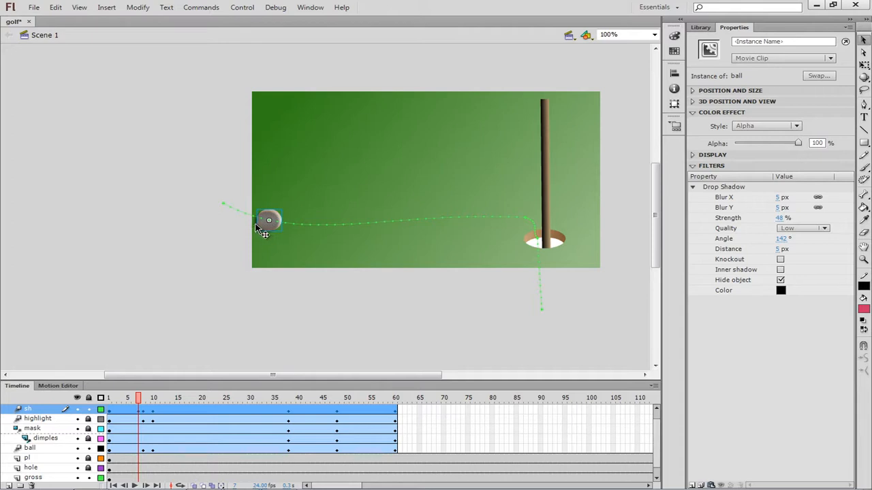
- Skew the shadow ball on the sh layer with Free Transform, shifting its upper edge to the left and flattening it slightly
left_click(862, 64)
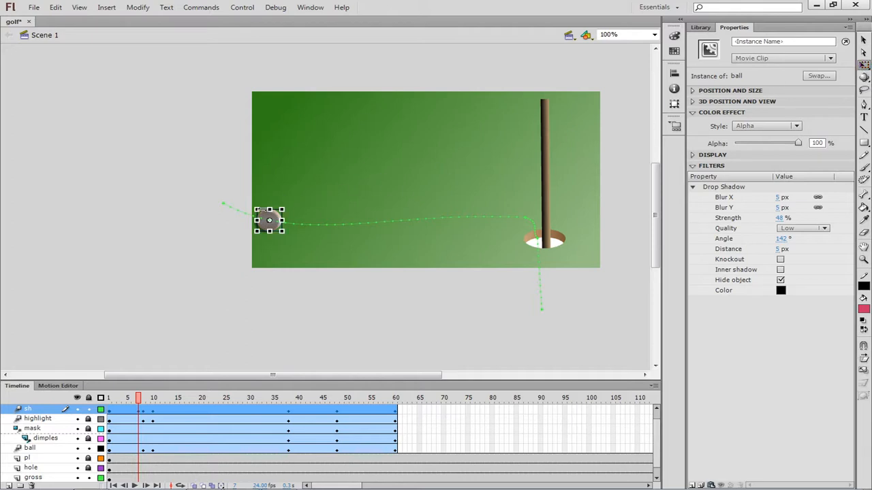
mouse_move(263, 209)
left_mouse_down()
mouse_move(242, 218)
mouse_move(256, 212)
left_mouse_up()
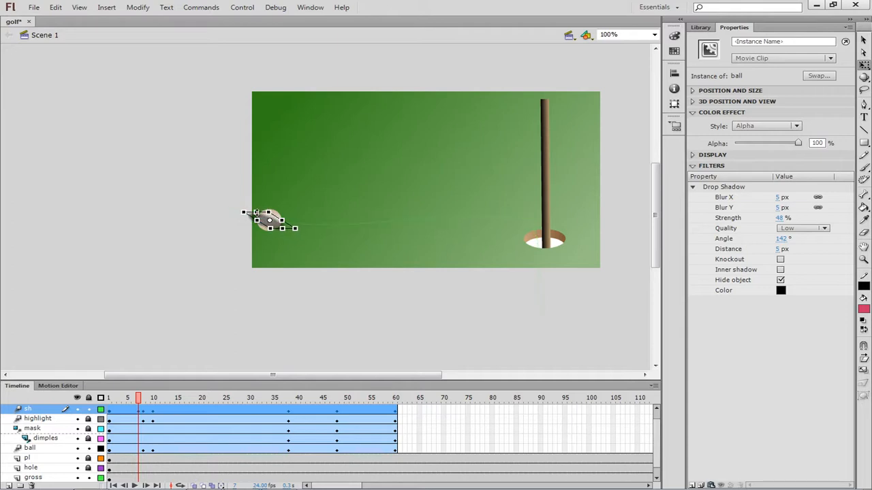
left_click_drag(256, 212, 257, 213)
left_click(305, 207)
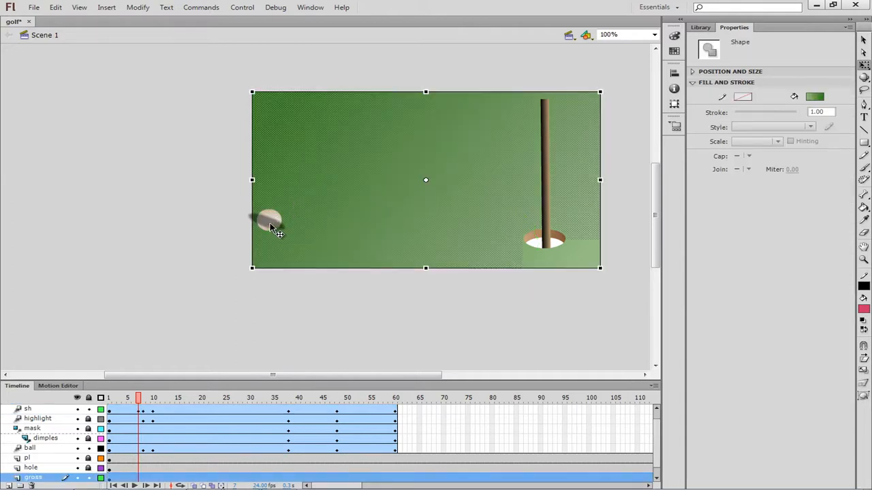
left_click(269, 223)
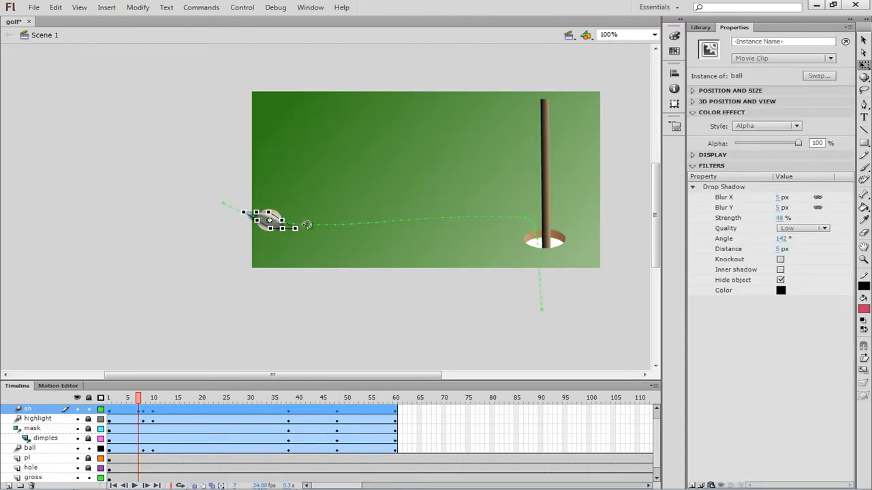
left_click(864, 40)
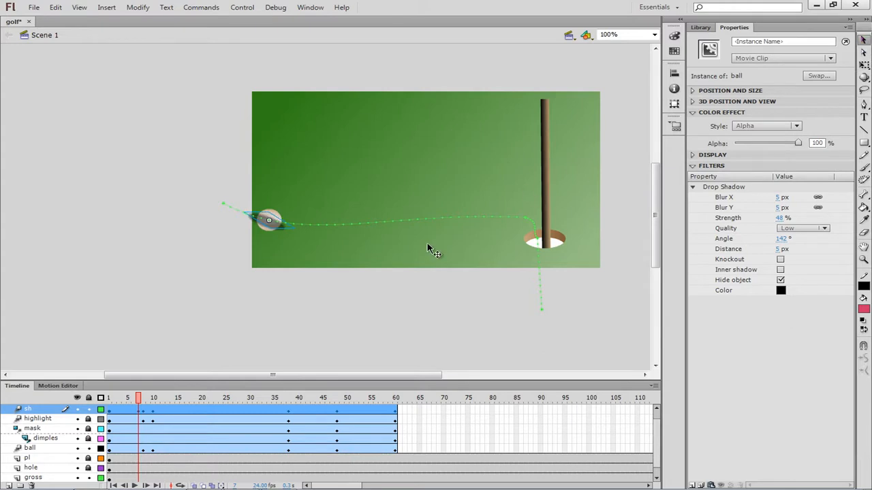
left_click(315, 227)
left_click(276, 227)
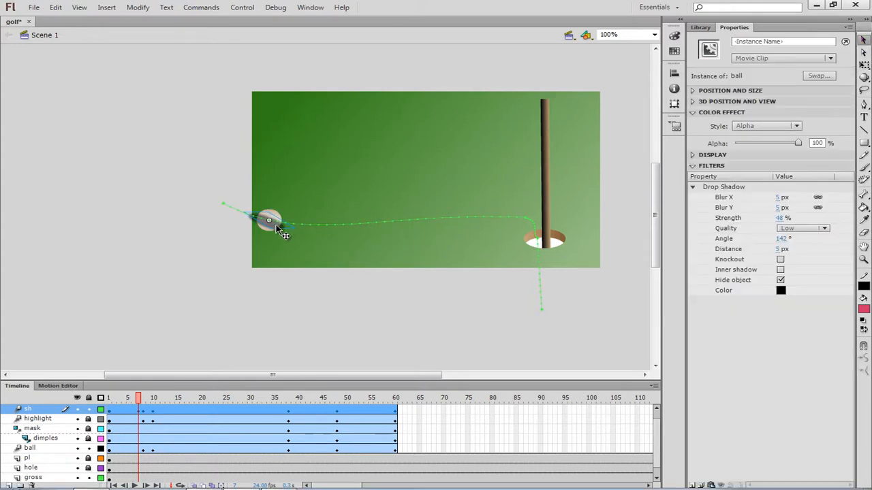
double_click(277, 227)
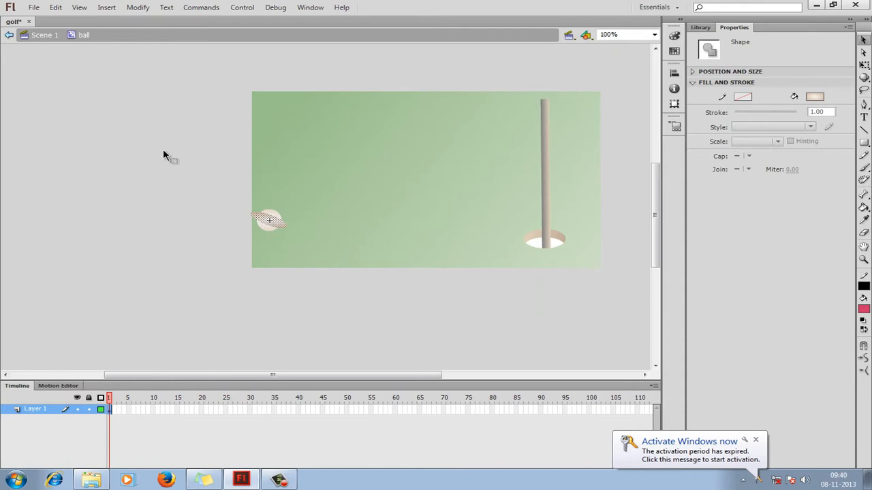
left_click(42, 36)
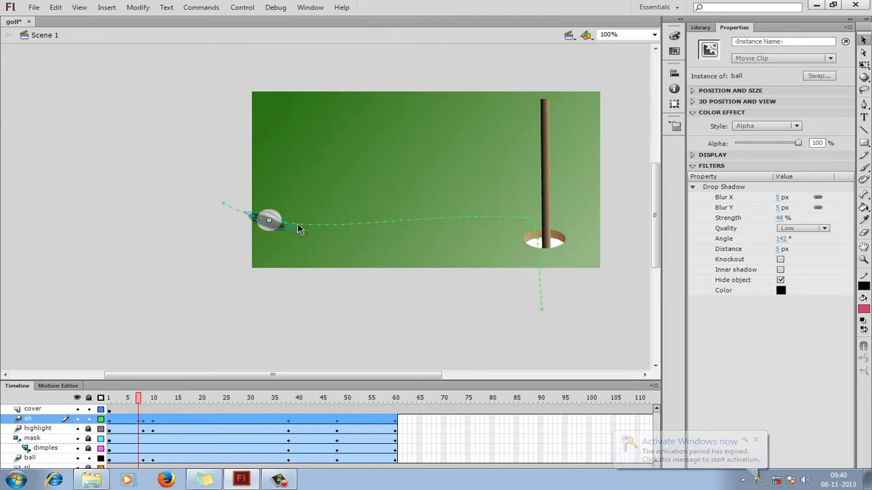
left_click(300, 230)
left_click(268, 228)
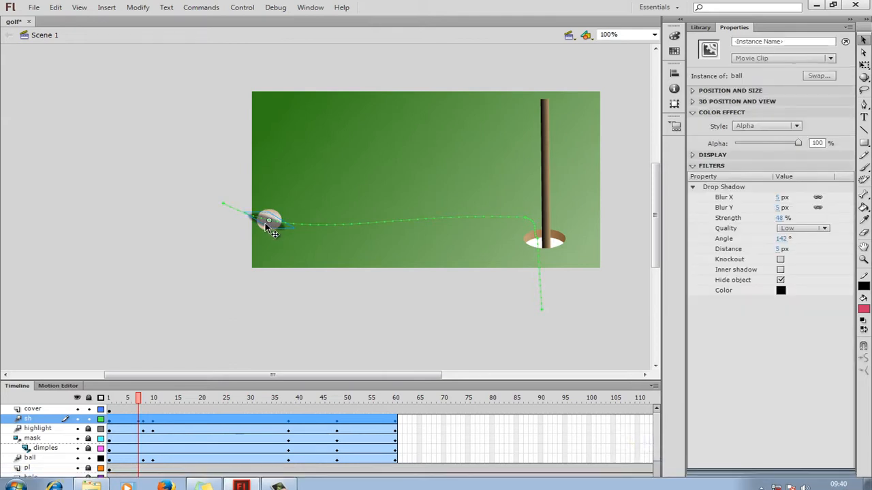
- Select the shadow ball on the sh layer at frame 7 and nudge it slightly downward
left_click(224, 204, "shift")
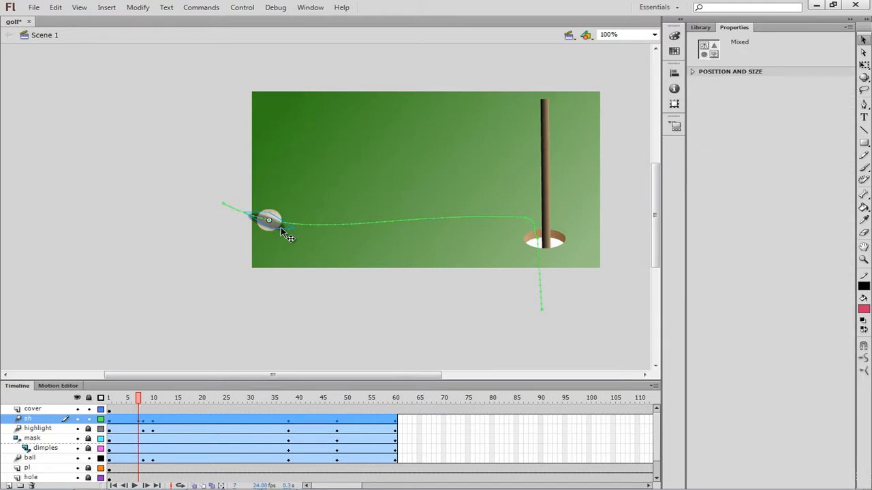
left_click(224, 251)
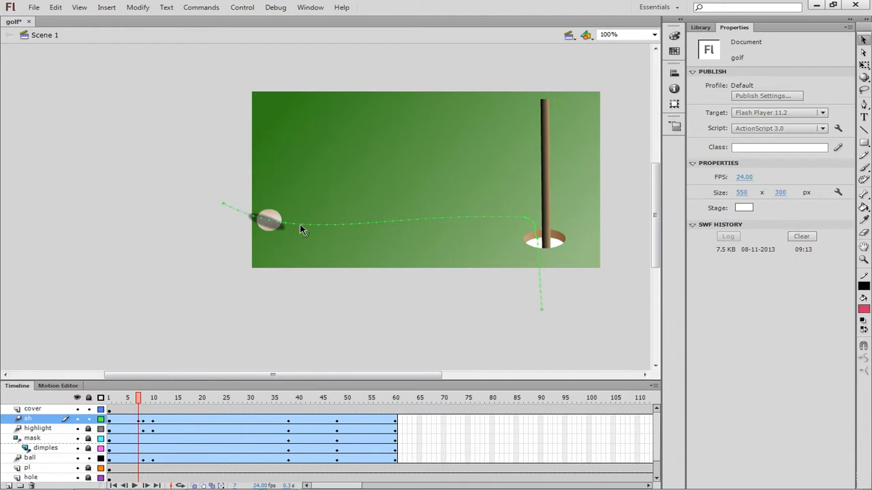
left_click(300, 226)
left_click(277, 227)
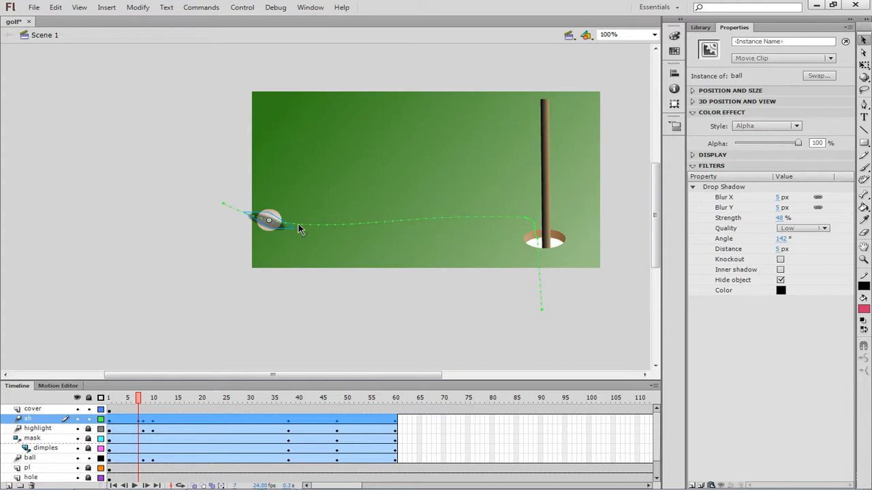
mouse_move(300, 229)
left_mouse_down()
mouse_move(300, 238)
mouse_move(299, 230)
left_mouse_up()
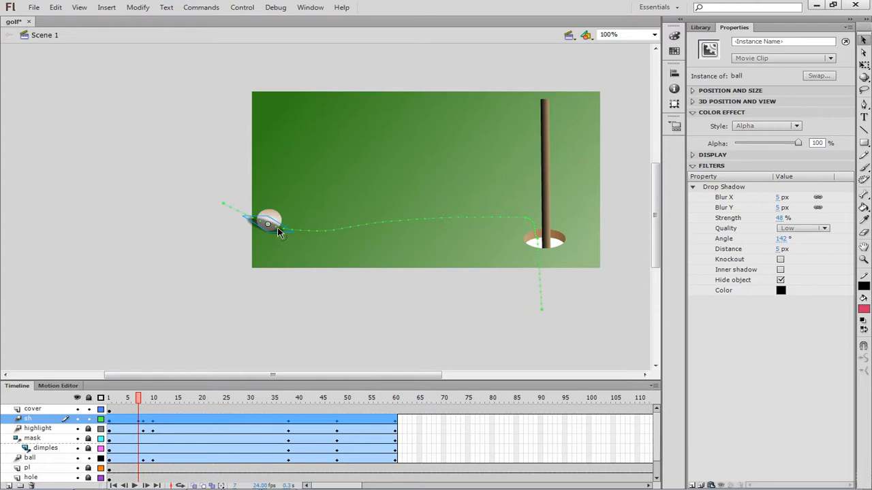
- Move the shadow's whole motion path down and slightly to the left, to about X -65, Y 202
left_click(276, 232)
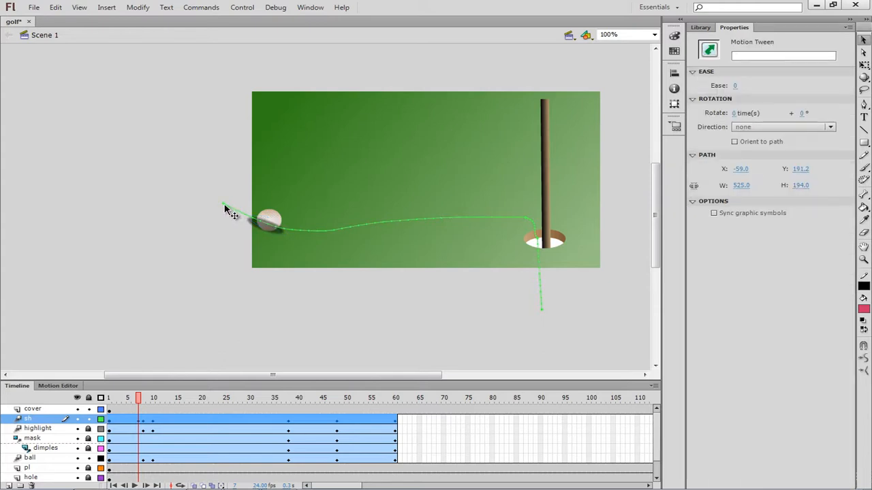
left_click_drag(225, 207, 224, 211)
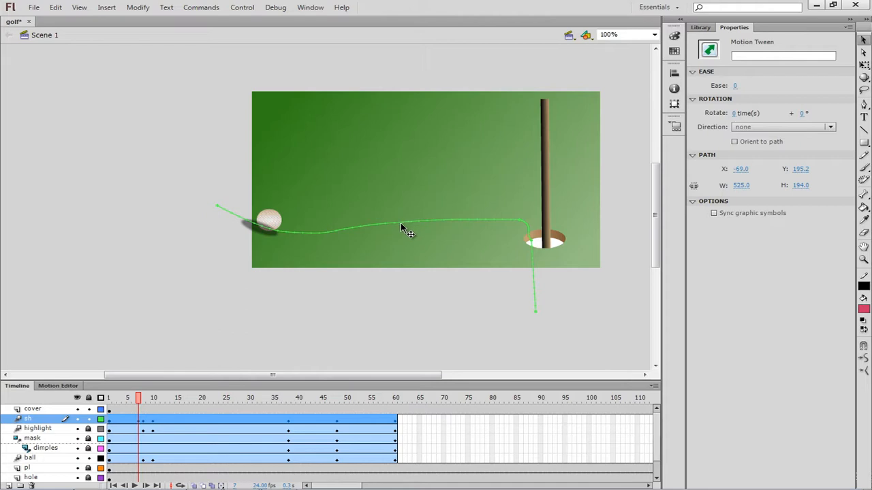
left_click_drag(402, 228, 402, 227)
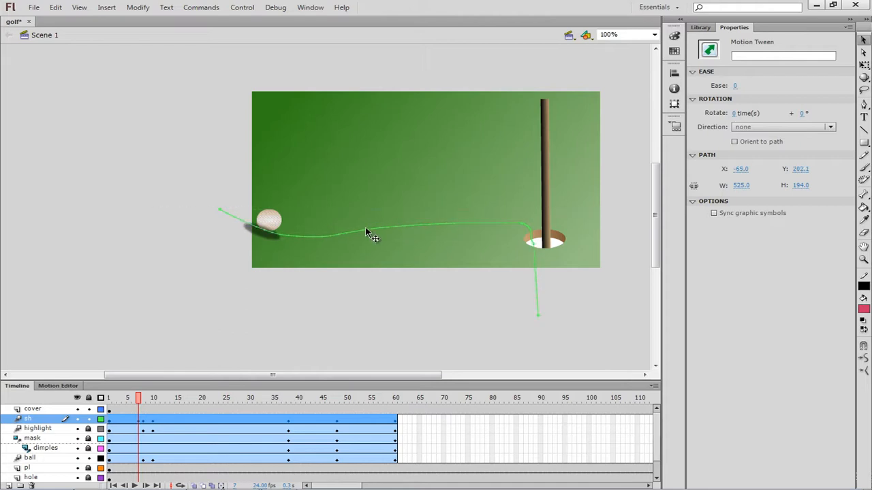
- Play back the ball and shadow animation and return to the first frame
left_click(273, 227)
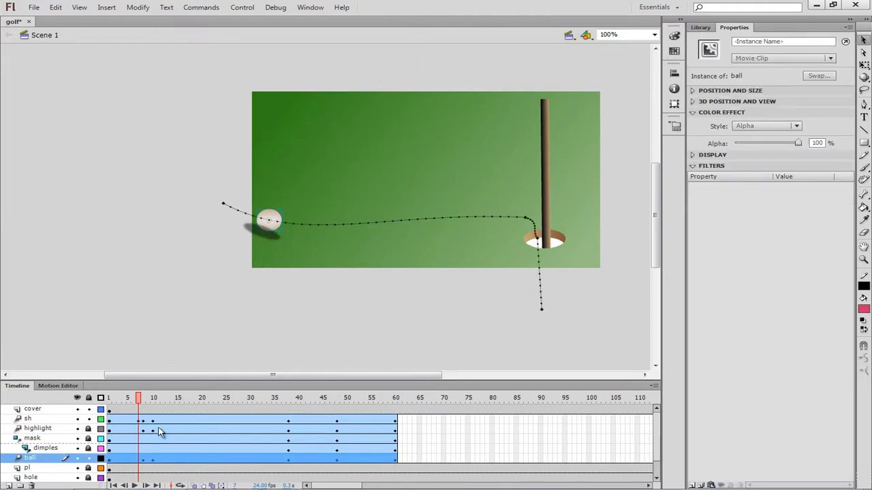
left_click(134, 485)
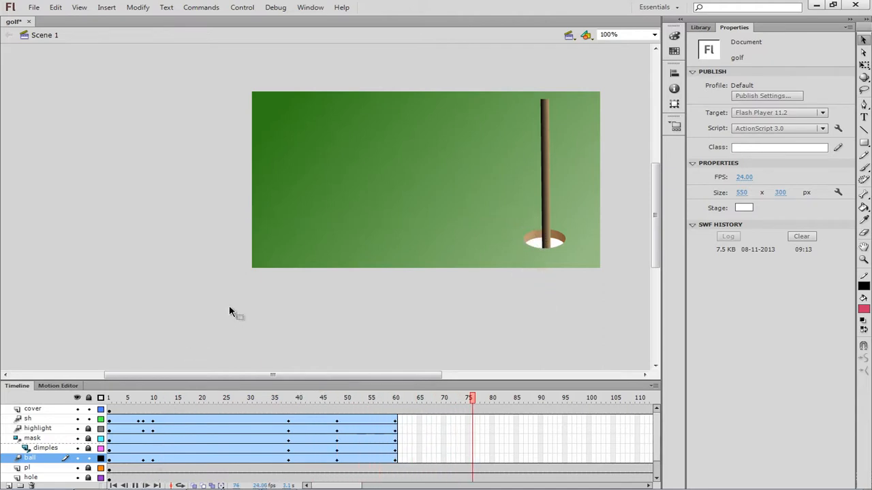
left_click(113, 485)
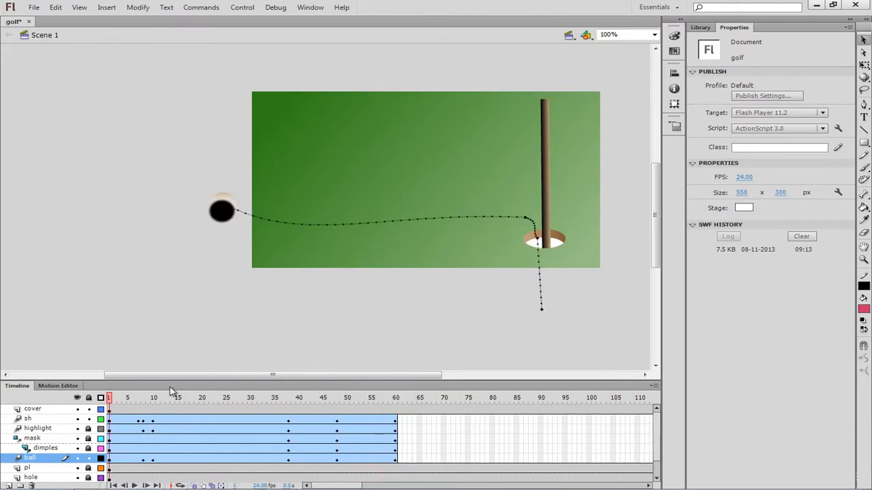
- At frame 8 of the sh layer, shrink the shadow slightly with Free Transform and shift its transformation point a little to the left
left_click(144, 421)
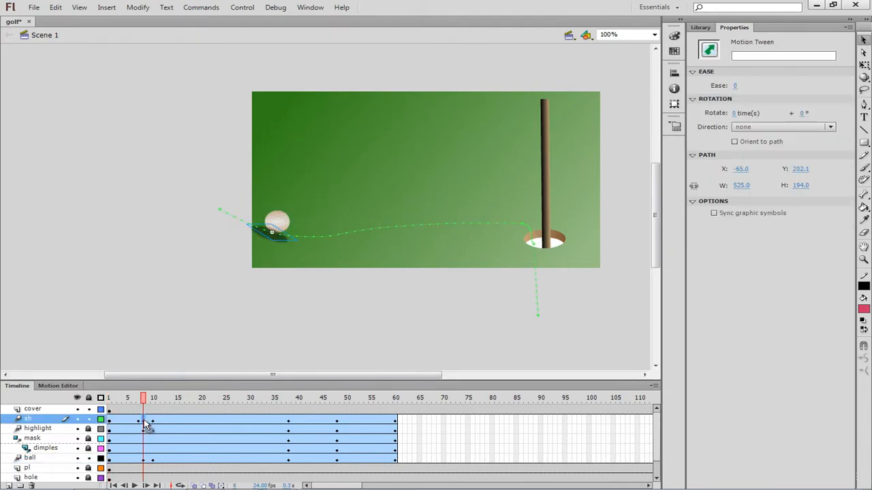
left_click(269, 232)
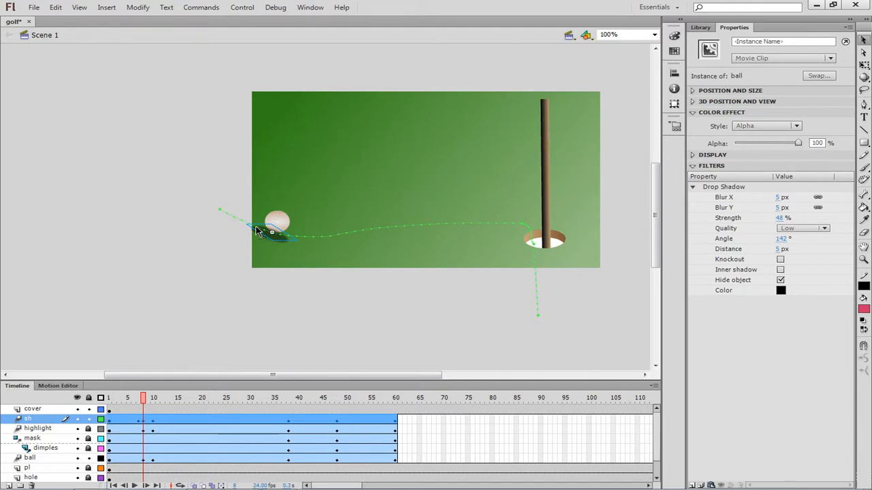
left_click(863, 65)
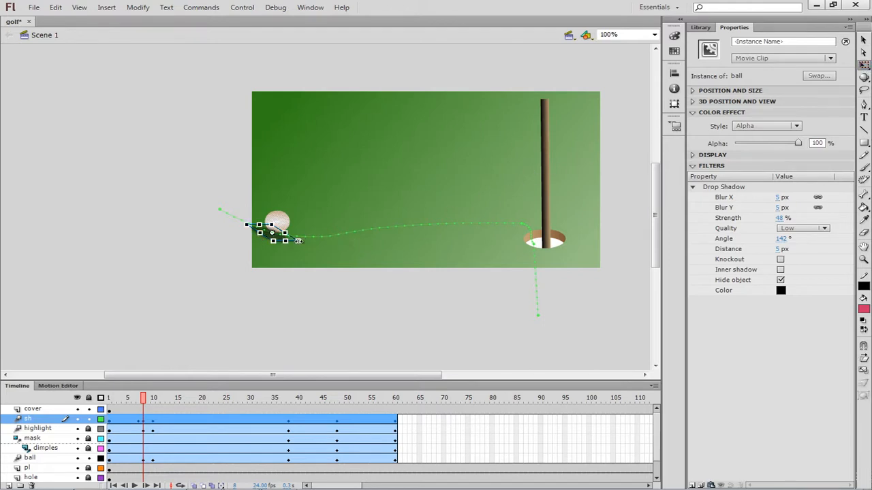
left_click_drag(298, 240, 293, 239)
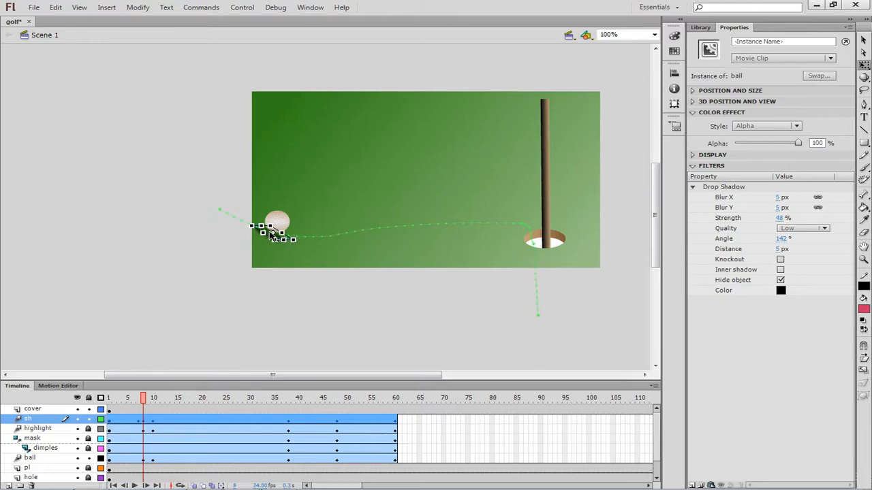
left_click_drag(270, 232, 264, 232)
left_click(309, 229)
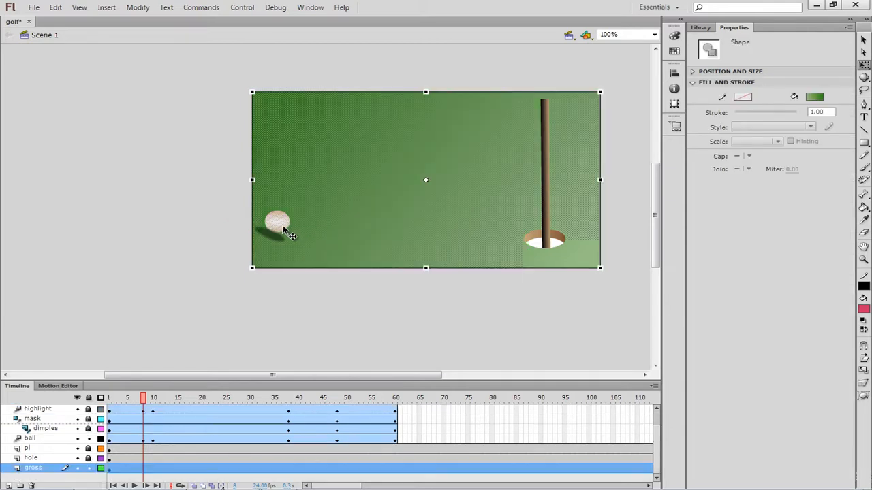
- Reorder the sh layer so it sits directly below the ball layer, above pl
left_click(287, 230)
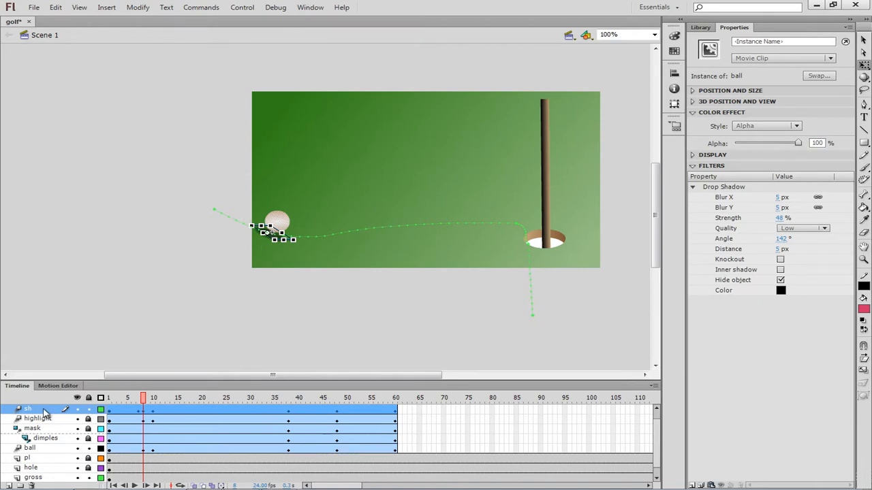
left_click_drag(45, 414, 45, 447)
left_click_drag(45, 448, 48, 451)
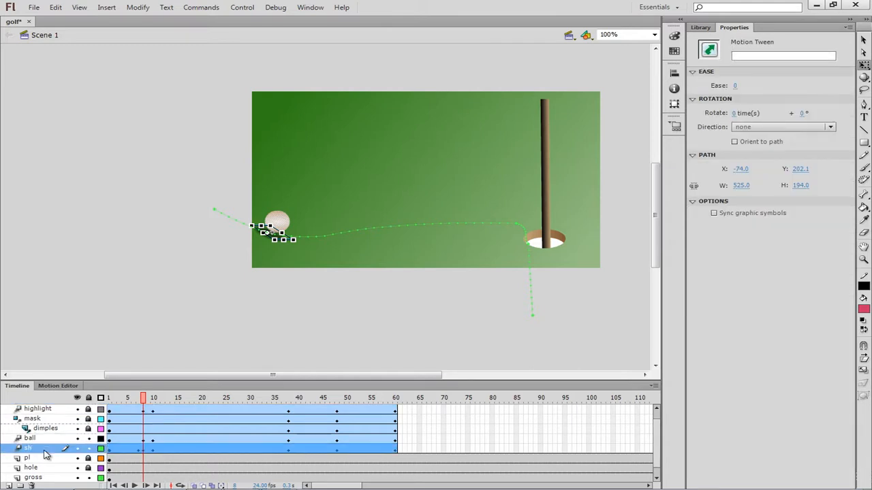
left_click(333, 266)
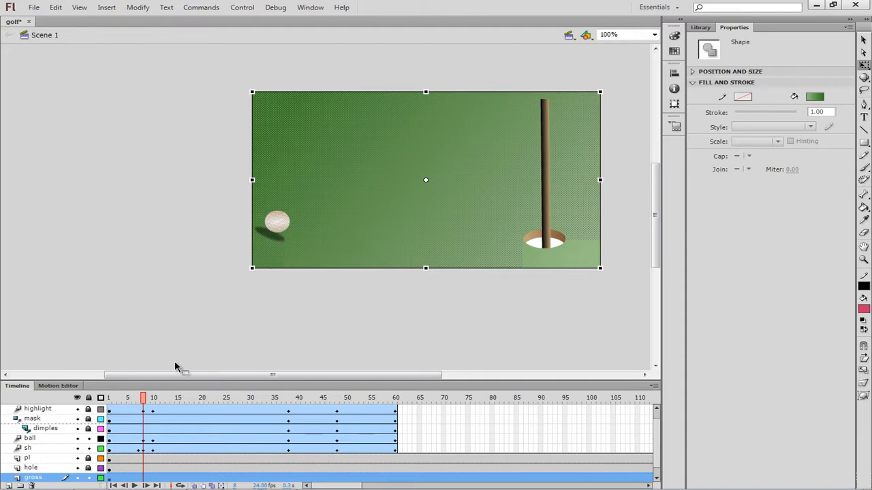
- Set the shadow ball's drop shadow angle to 181° at frame 8 and nudge the shadow slightly up towards the ball
left_click(279, 235)
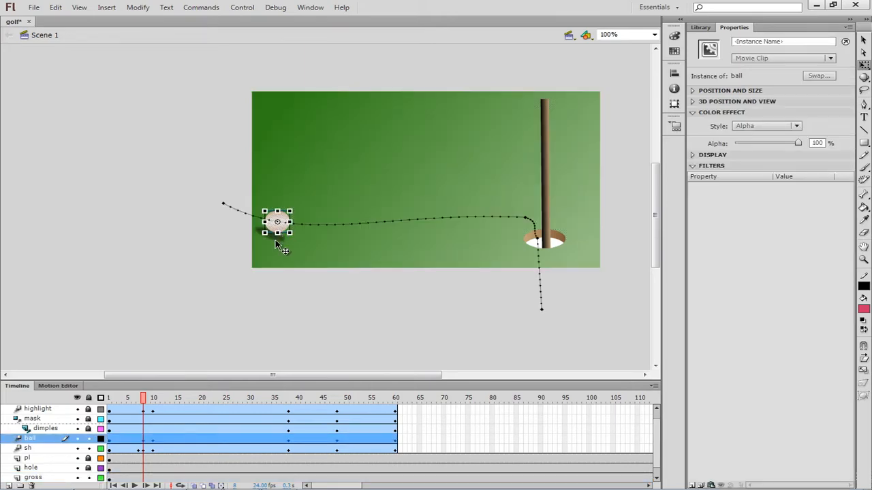
left_click(279, 246)
left_click(277, 237)
left_click(28, 450)
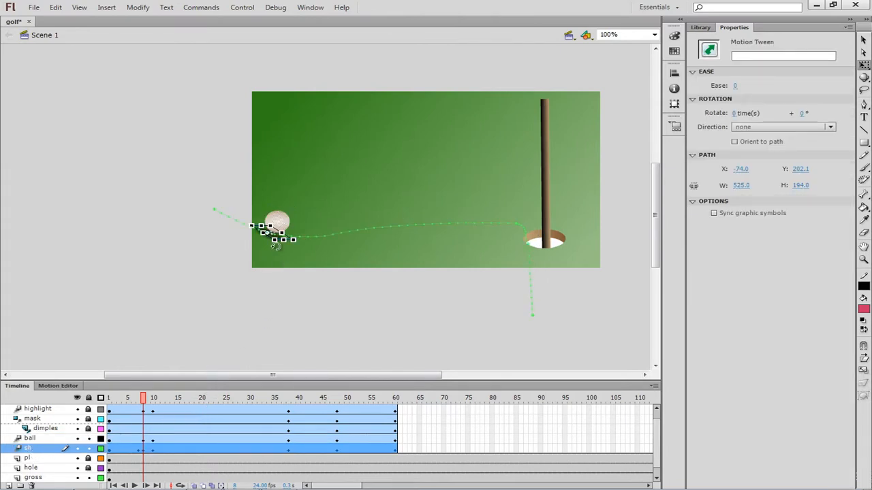
left_click(864, 40)
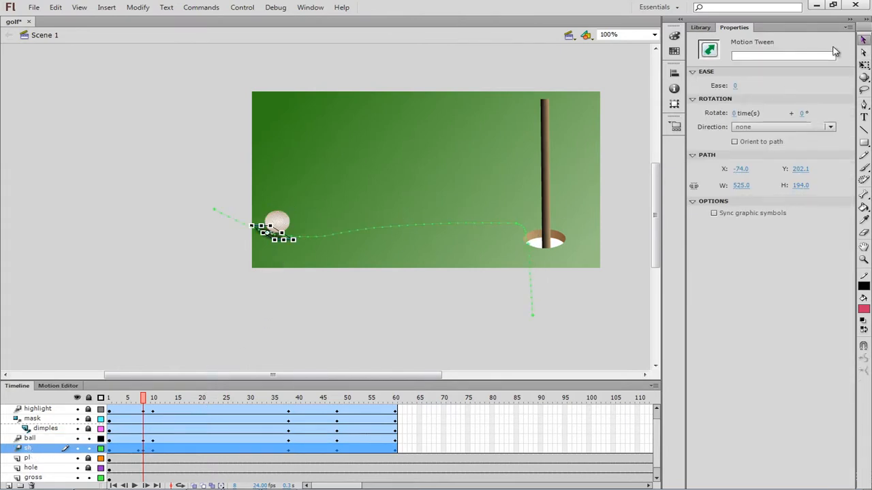
left_click(266, 234)
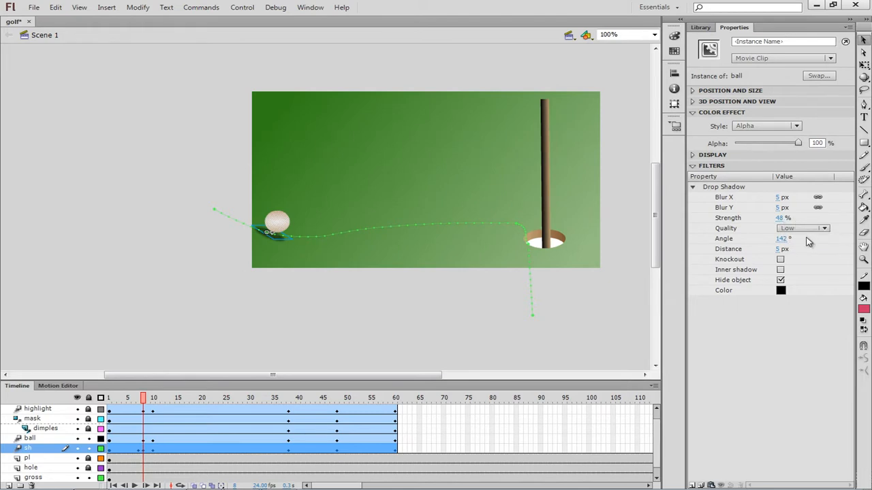
left_click(782, 239)
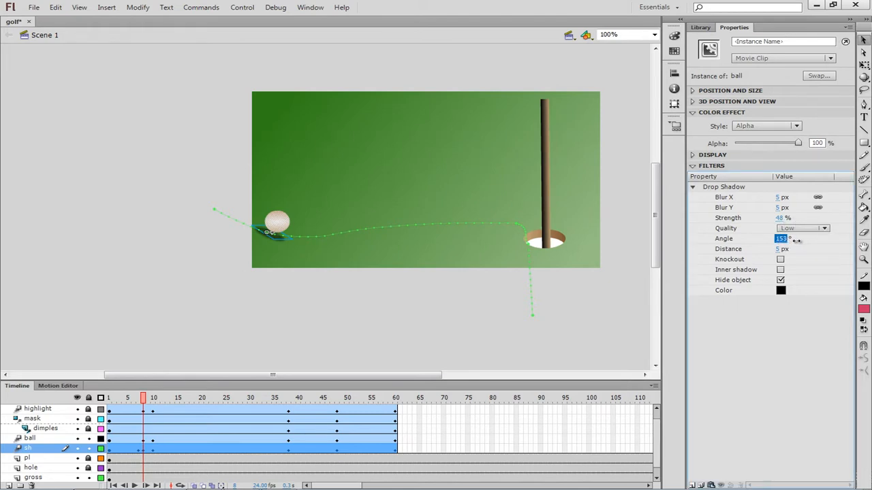
left_click_drag(805, 241, 820, 241)
left_click_drag(843, 238, 842, 240)
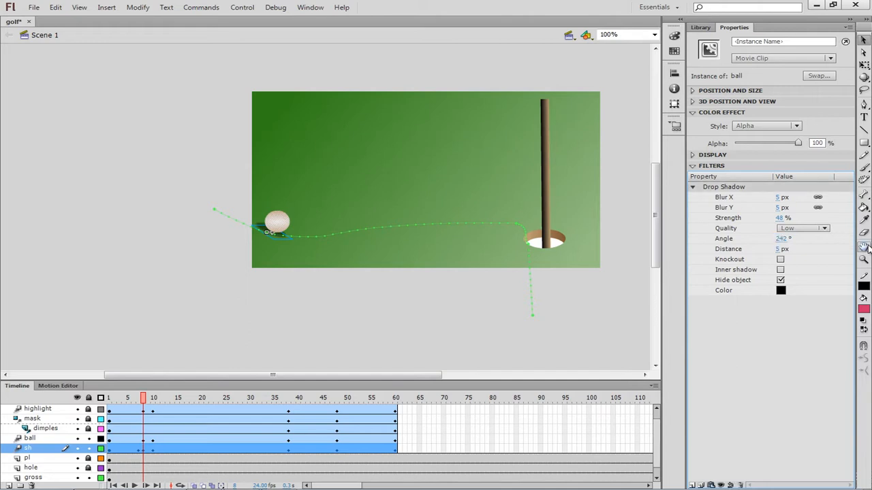
left_click(781, 238)
left_click_drag(791, 240, 753, 241)
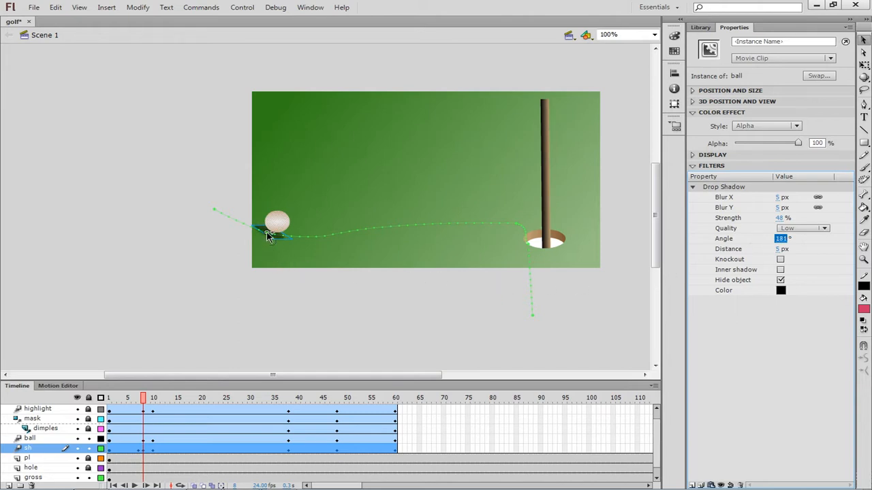
left_click_drag(268, 231, 267, 226)
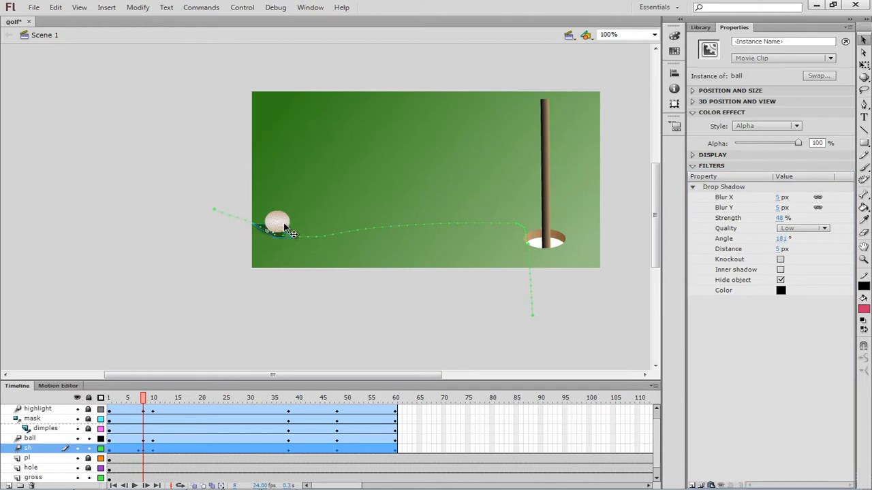
left_click(286, 229)
left_click(289, 229)
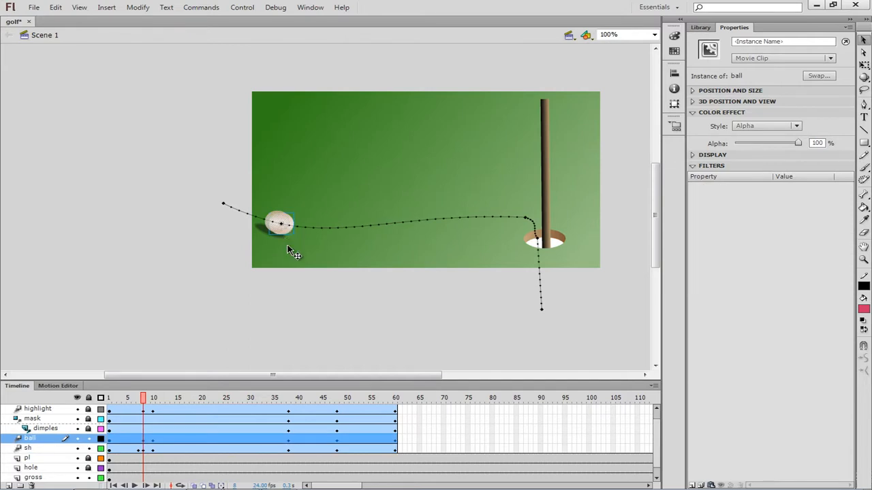
key("ctrl+z")
- Preview the animation with the adjusted shadow, and save the golf document
left_click(278, 236)
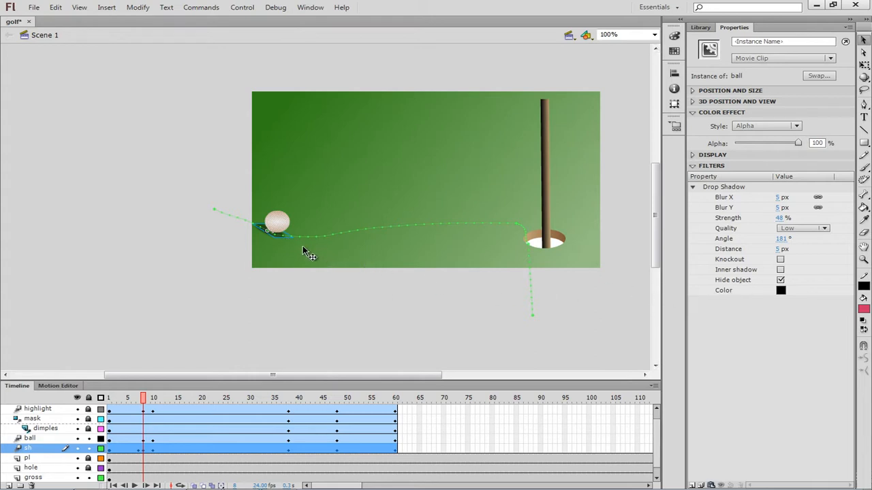
left_click(136, 486)
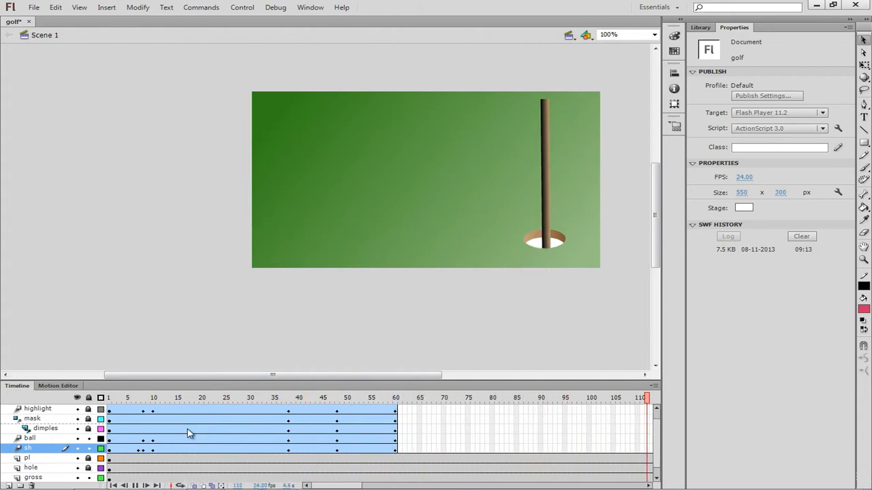
left_click(114, 484)
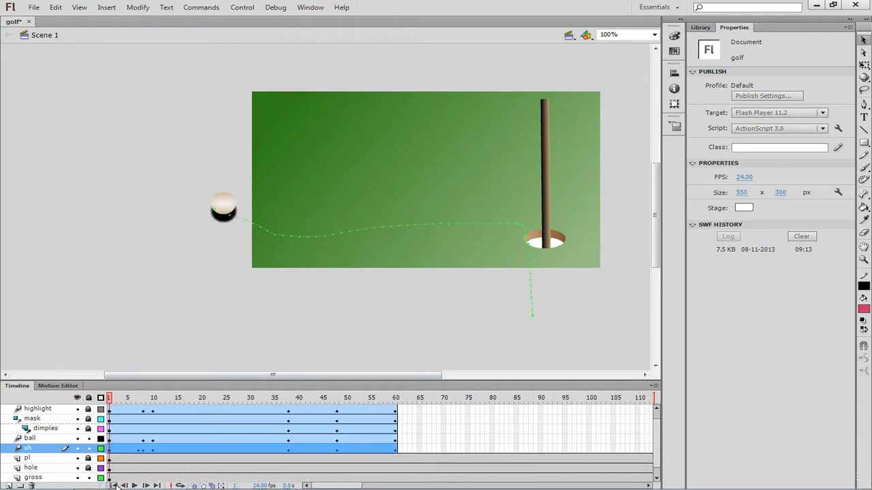
left_click(143, 412)
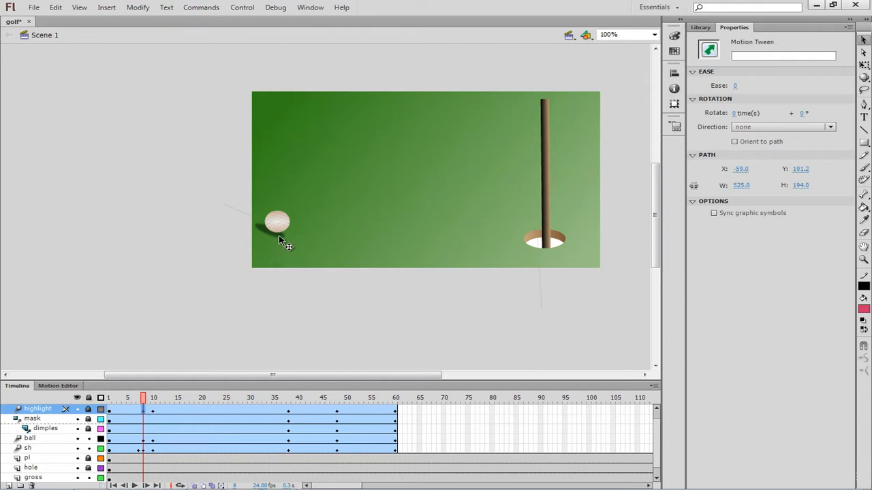
key("ctrl+s")
- At frame 48, where the ball reaches the hole, lower the drop shadow strength of the shadow ball on the sh layer
left_click_drag(306, 404, 340, 398)
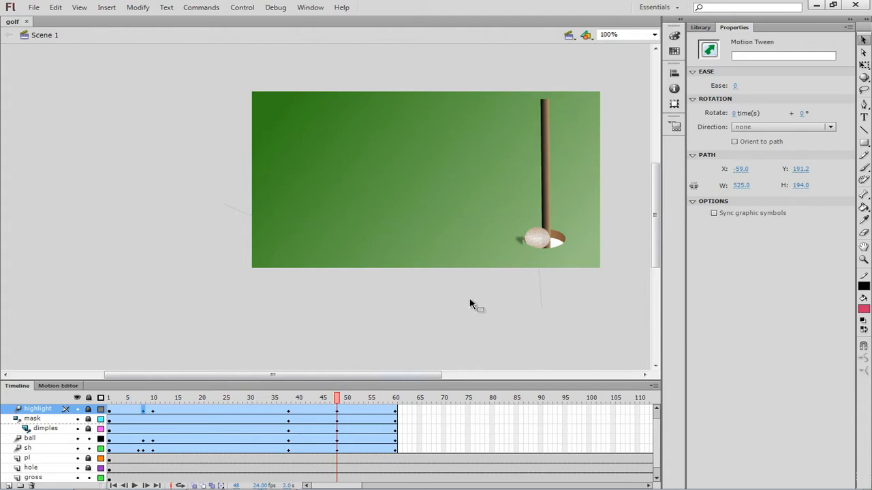
double_click(517, 240)
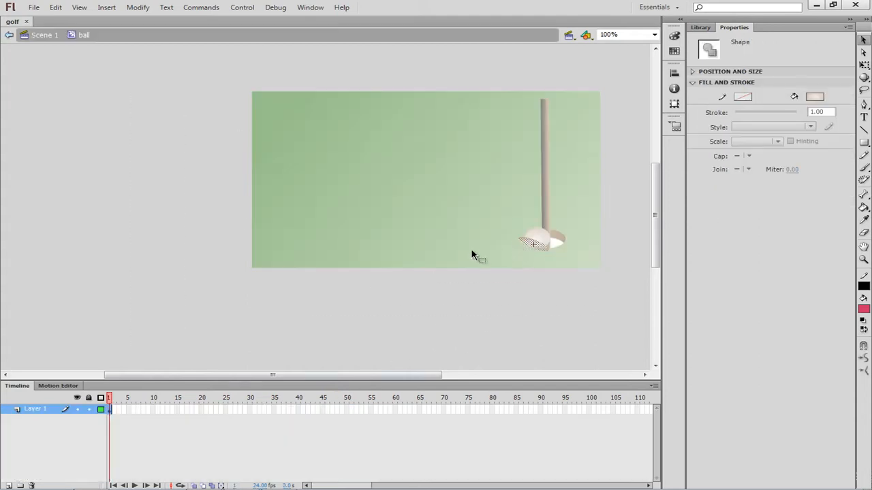
left_click(45, 36)
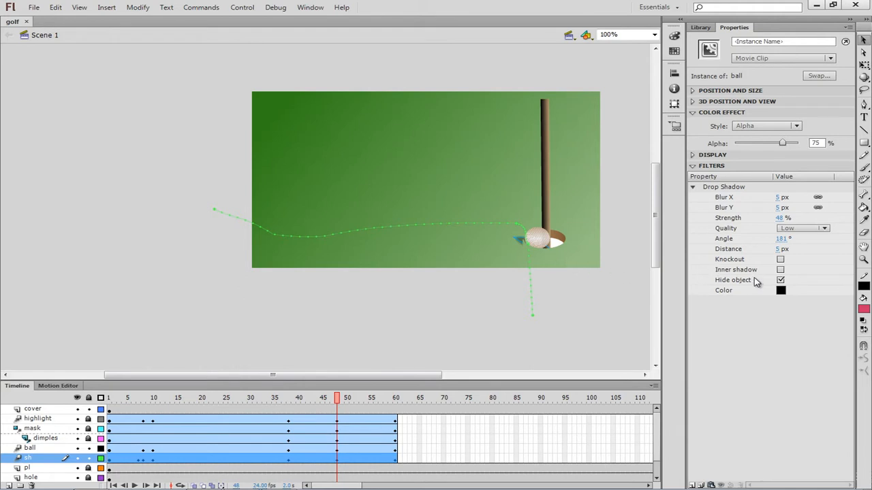
left_click(779, 218)
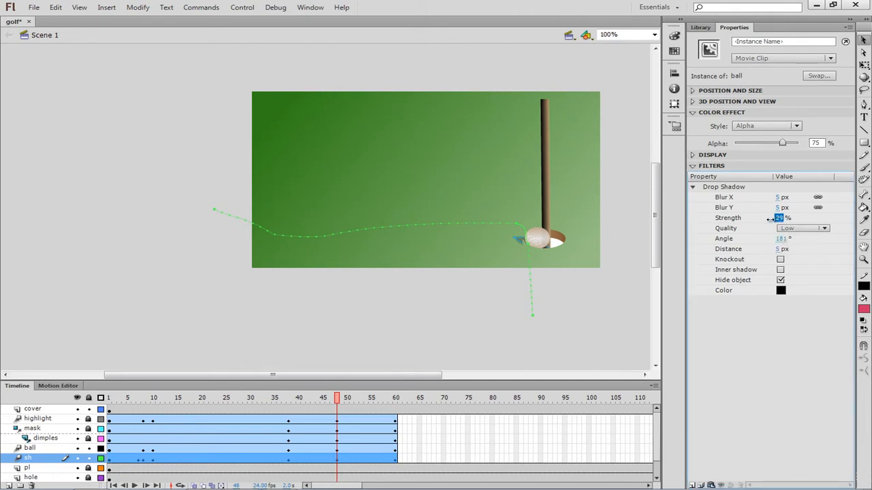
left_click_drag(760, 223, 757, 223)
- Play the animation from the first frame to check the faded shadow at the hole, and rewind it
left_click(114, 486)
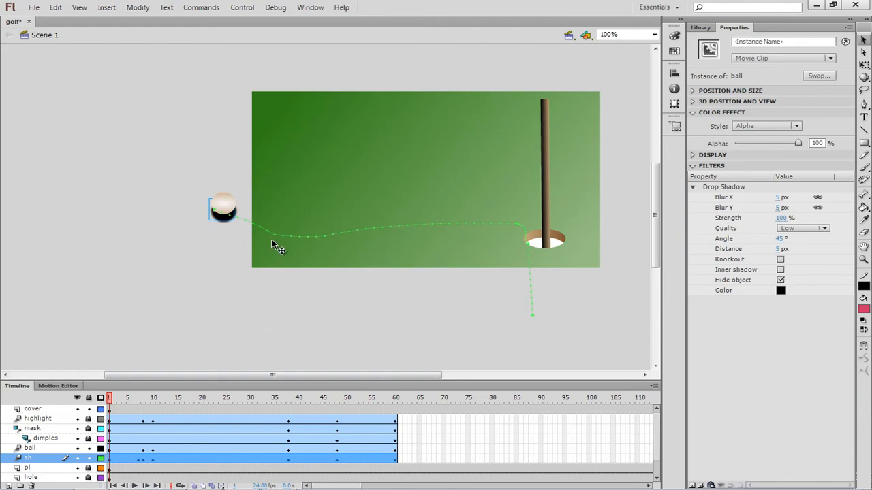
left_click(135, 486)
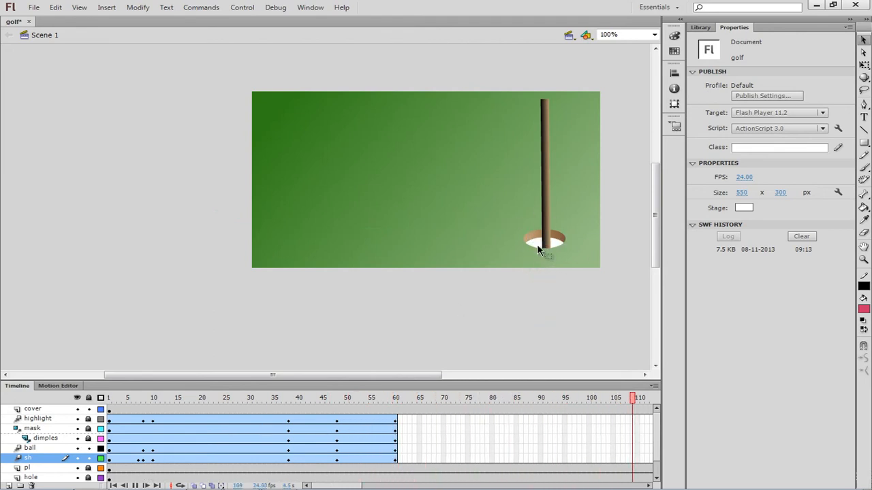
left_click(114, 485)
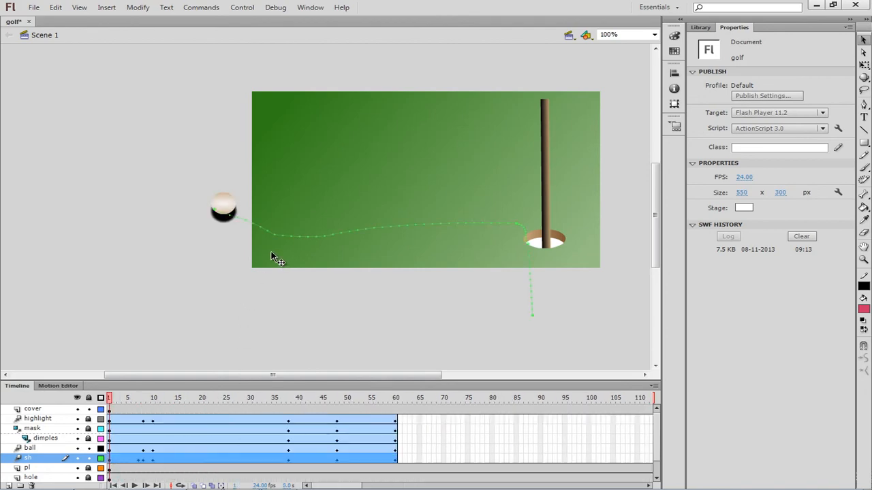